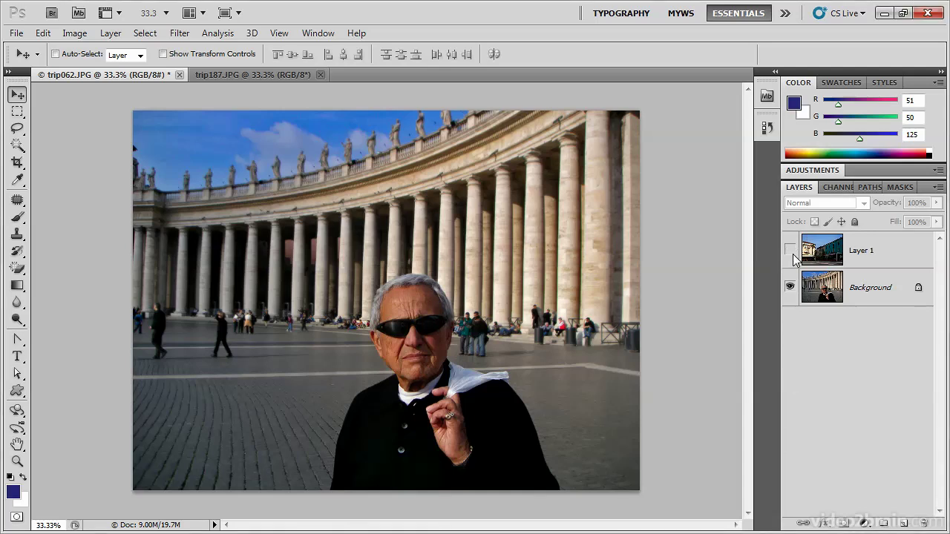
# Toggle the street-scene Layer 1 on and off to compare it, leaving it hidden
pyautogui.click(792, 253)
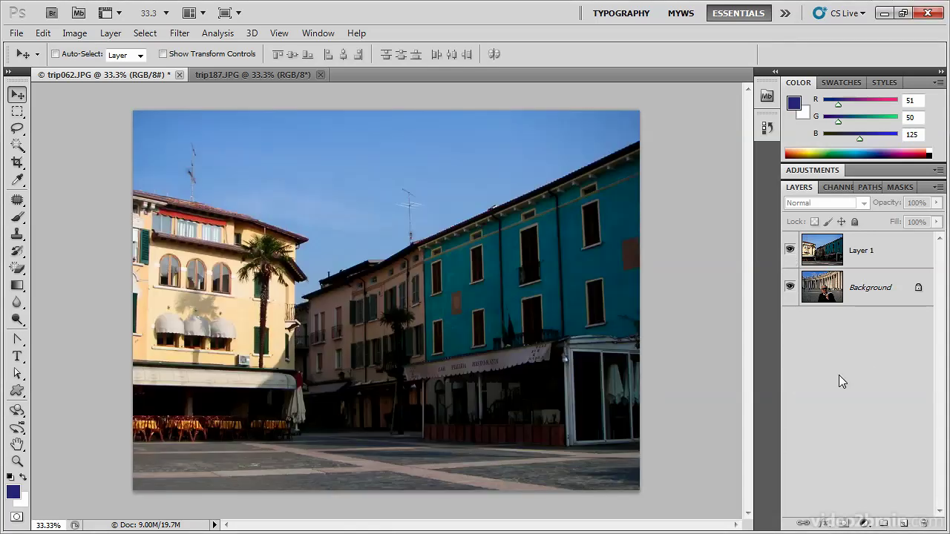
pyautogui.click(791, 252)
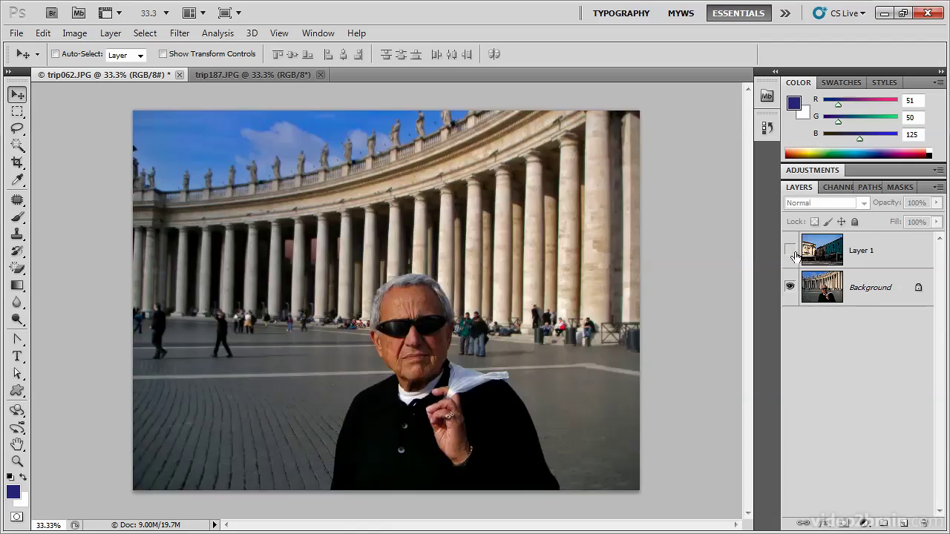
pyautogui.click(792, 252)
pyautogui.click(790, 250)
# Try reordering the locked Background layer above Layer 1, without success
pyautogui.click(865, 288)
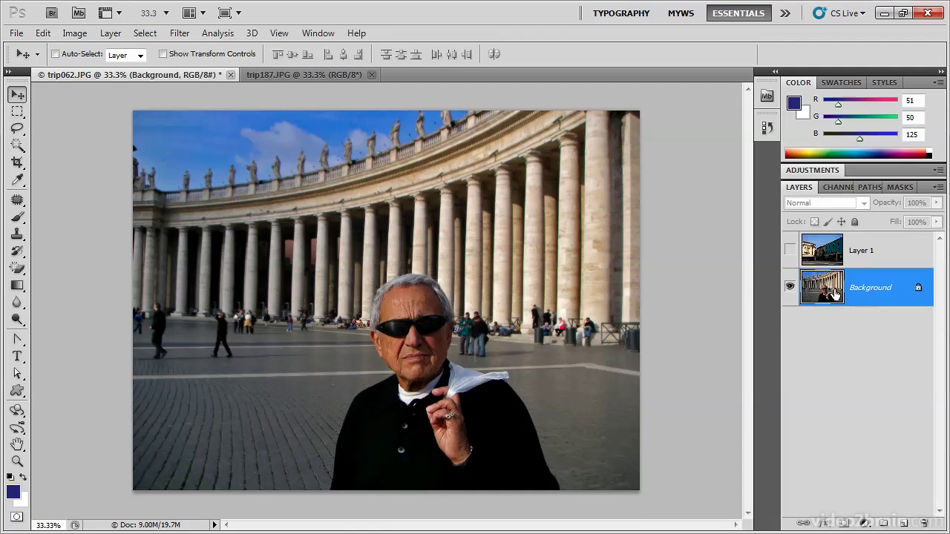
pyautogui.moveTo(848, 287); pyautogui.dragTo(849, 228)
pyautogui.click(868, 251)
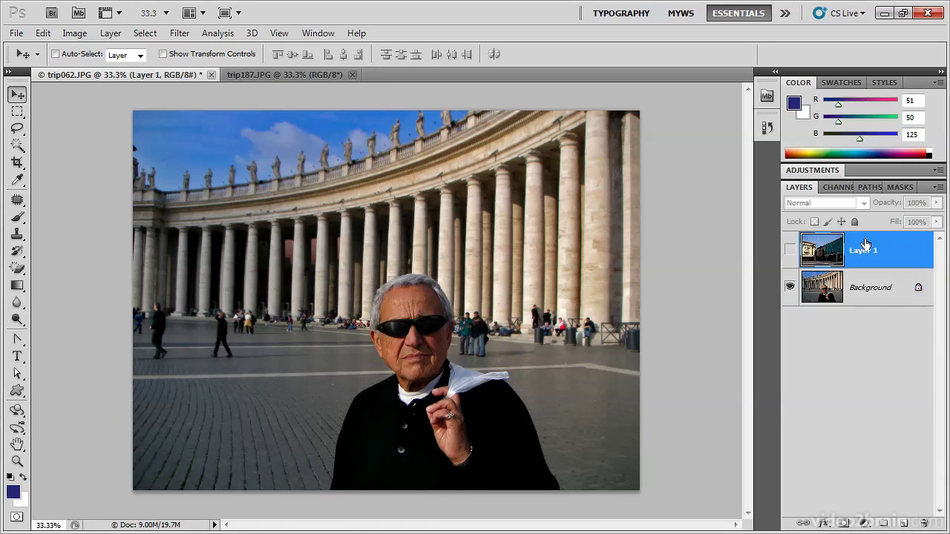
pyautogui.moveTo(866, 244); pyautogui.dragTo(882, 291)
pyautogui.click(882, 290)
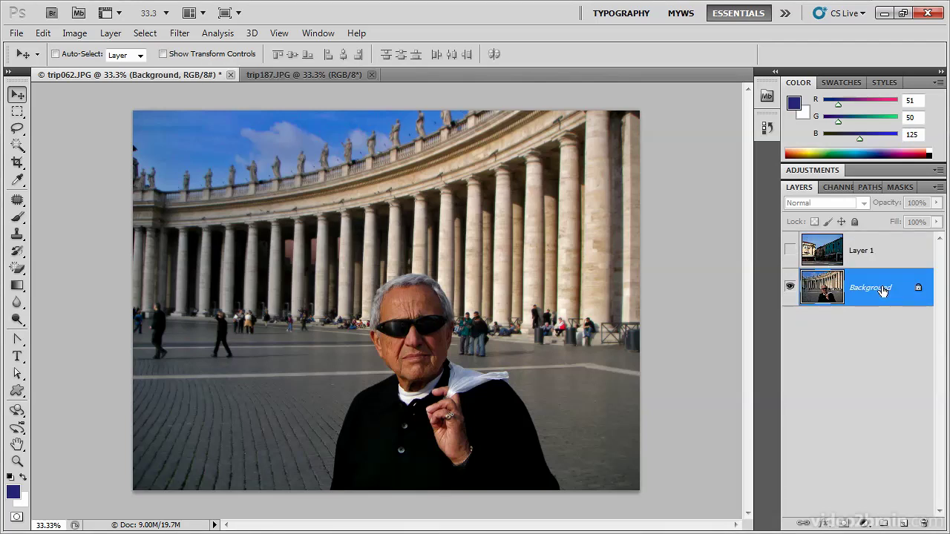
# Convert Background to Layer 0, move it above Layer 1, and make Layer 1 visible
pyautogui.keyDown('alt'); pyautogui.doubleClick(835, 290); pyautogui.keyUp('alt')
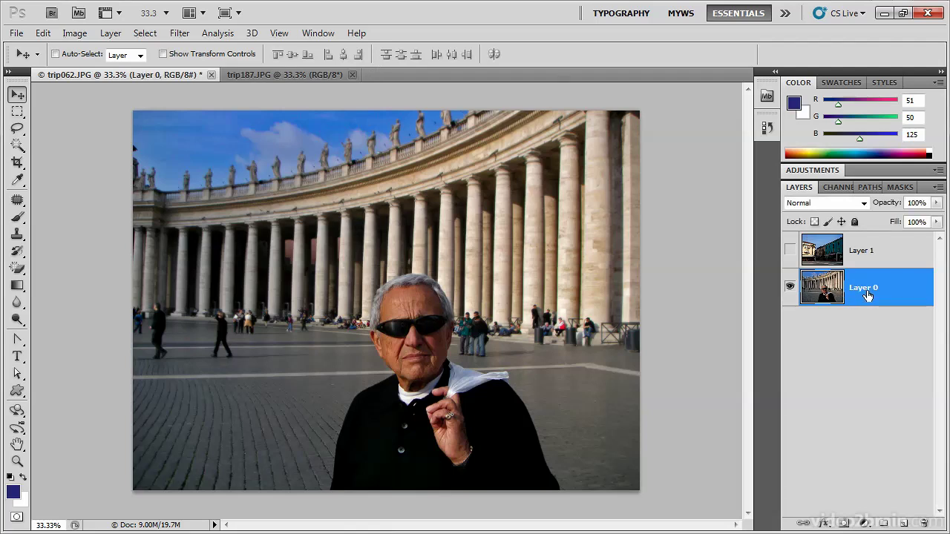
pyautogui.moveTo(864, 292); pyautogui.dragTo(866, 238)
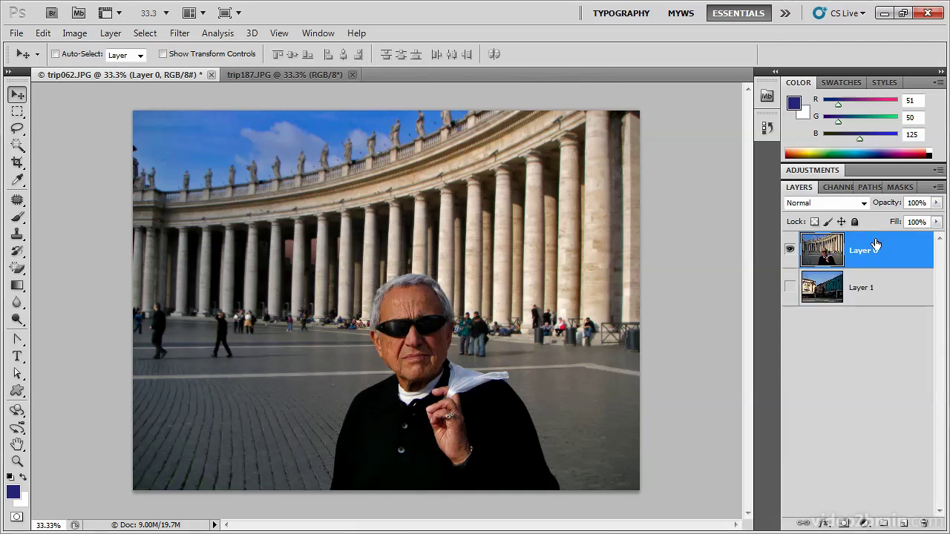
pyautogui.click(790, 287)
# With the Polygonal Lasso, trace around the man's shoulders and head
pyautogui.click(17, 128)
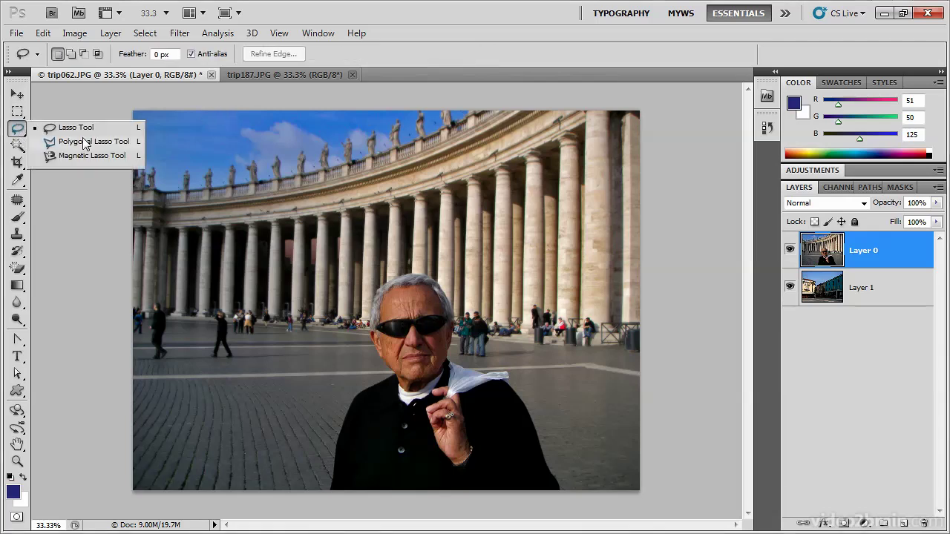
pyautogui.click(84, 142)
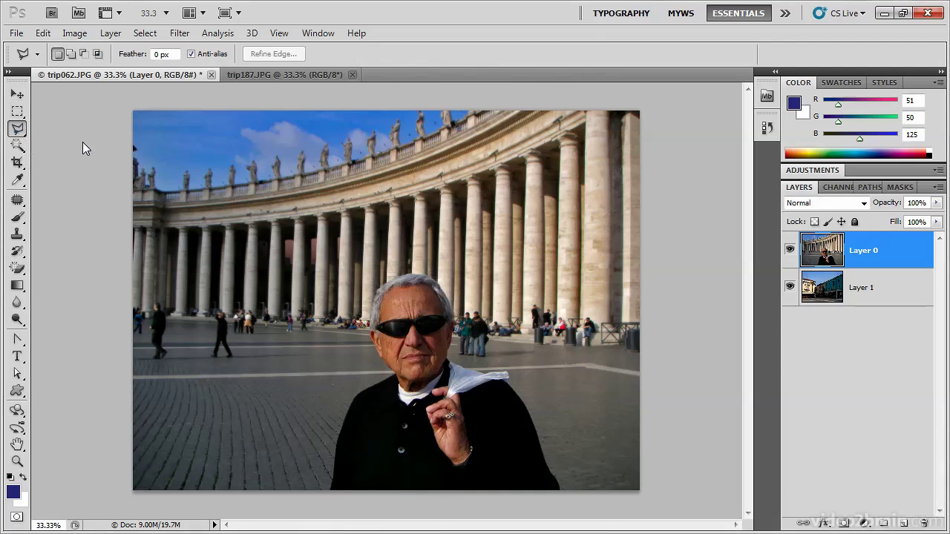
pyautogui.click(326, 492)
pyautogui.click(348, 384)
pyautogui.click(385, 371)
pyautogui.click(373, 281)
pyautogui.click(395, 265)
pyautogui.click(422, 264)
pyautogui.click(445, 277)
pyautogui.click(454, 287)
pyautogui.click(465, 361)
pyautogui.click(527, 369)
# Close the outline around the image borders, delete the surroundings from Layer 0, and deselect
pyautogui.click(572, 507)
pyautogui.click(654, 509)
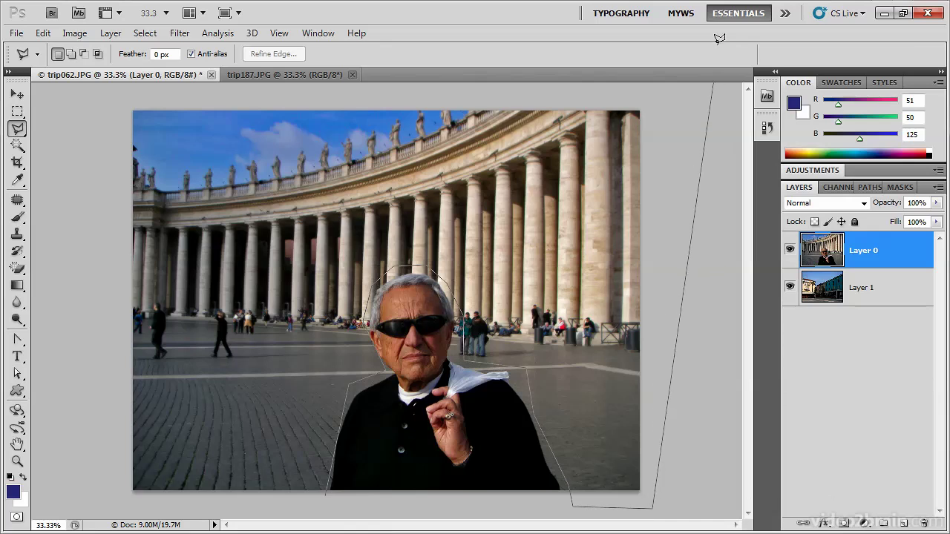
pyautogui.click(649, 96)
pyautogui.click(115, 105)
pyautogui.click(114, 511)
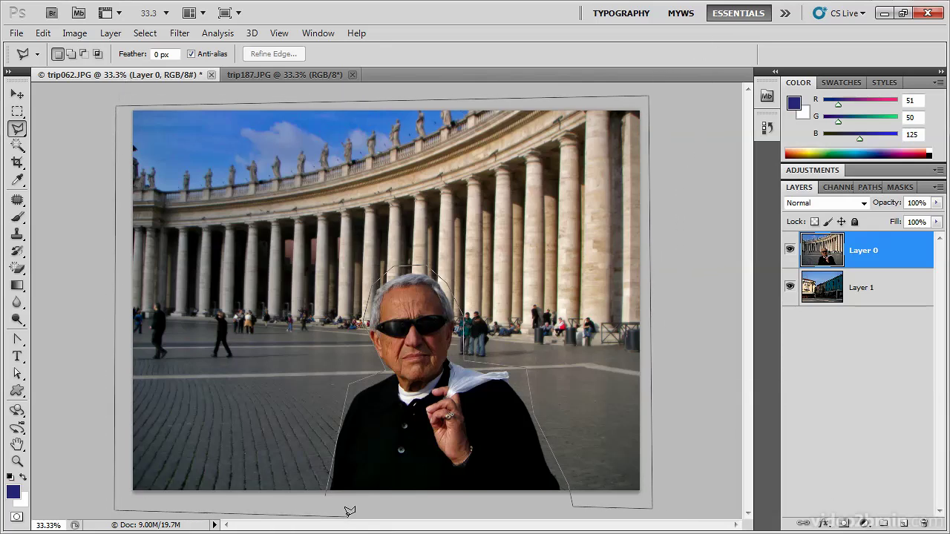
pyautogui.click(326, 493)
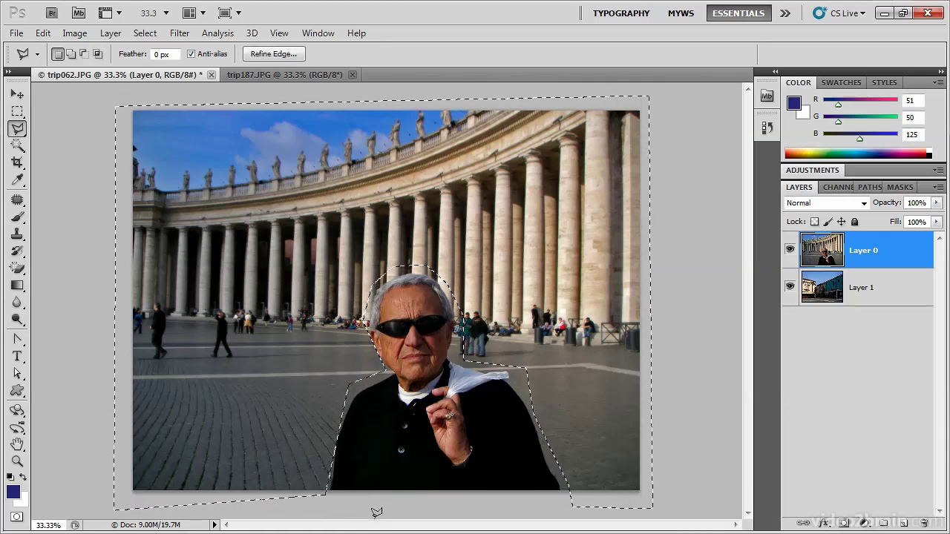
pyautogui.press('Delete')
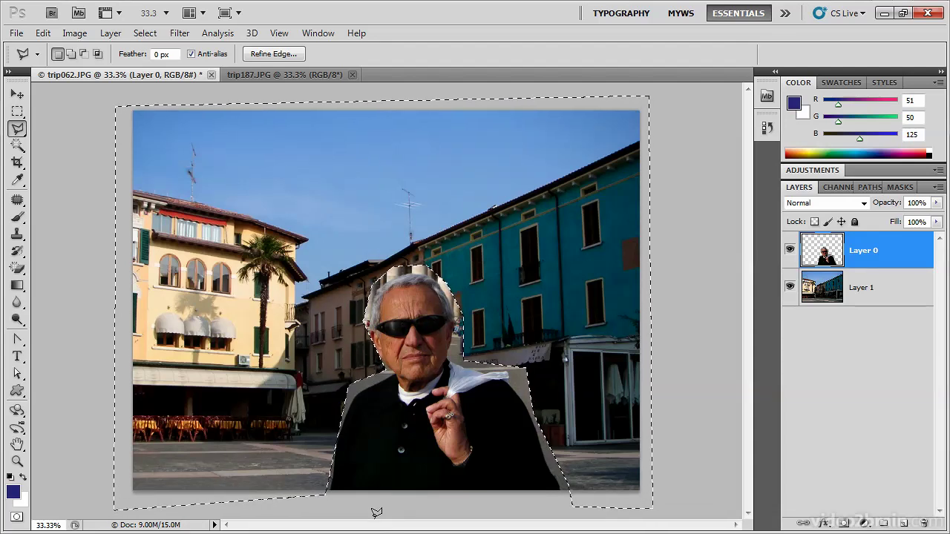
pyautogui.hotkey('ctrl', 'd')
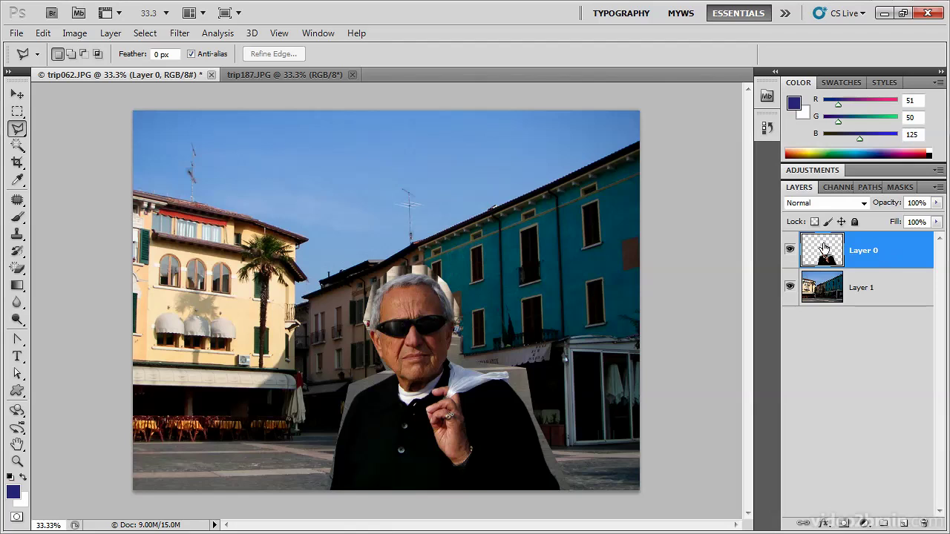
# Hide Layer 1 to inspect the cut-out, then revert to the Layer Order history state
pyautogui.click(789, 290)
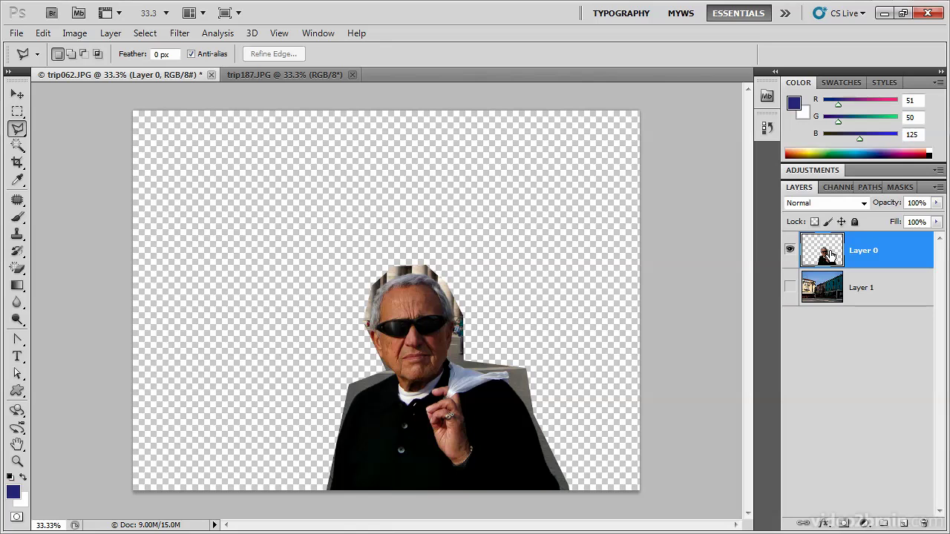
pyautogui.click(769, 129)
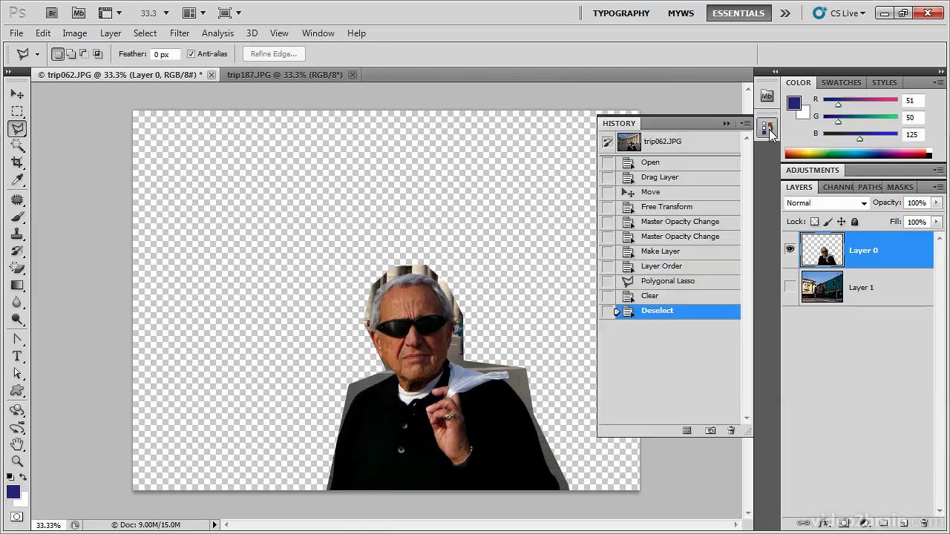
pyautogui.click(658, 268)
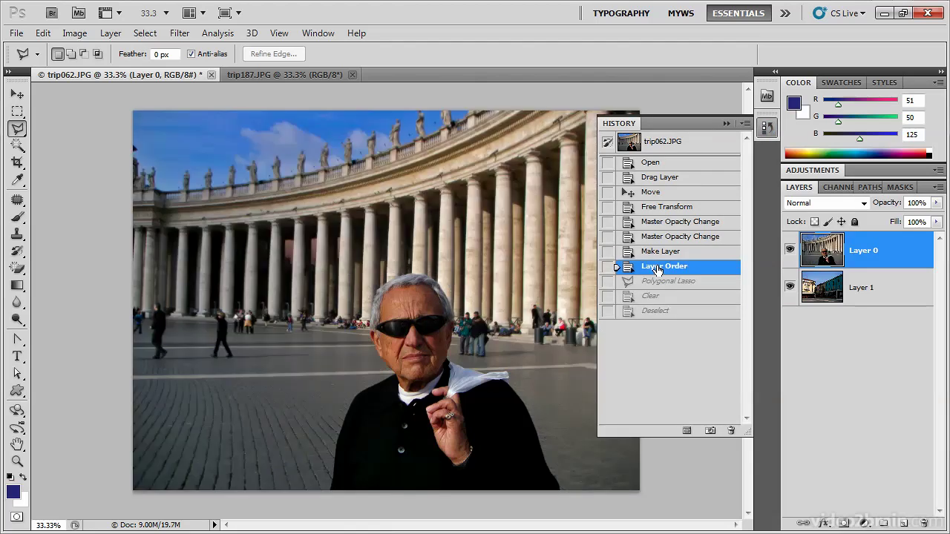
pyautogui.click(765, 128)
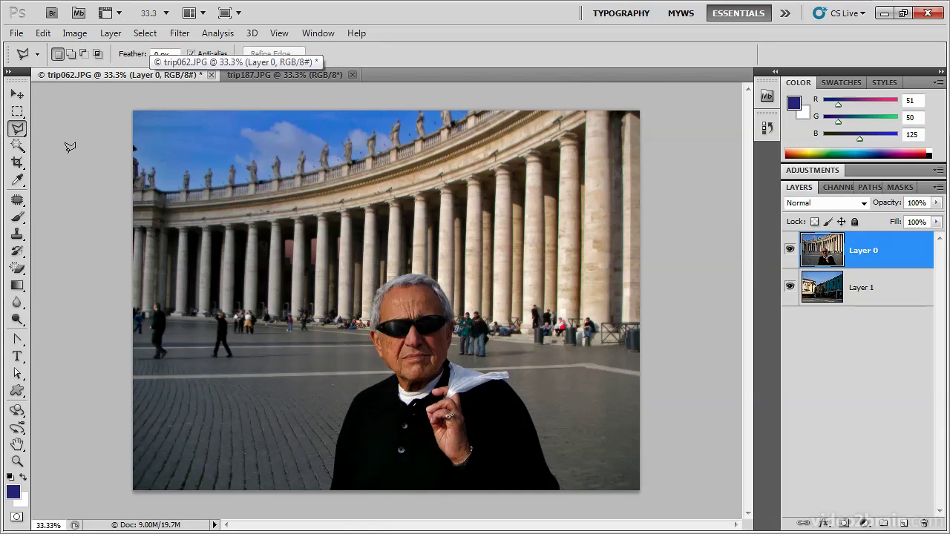
# Select the man's hair and body with Quick Selection and add a layer mask to Layer 0
pyautogui.click(18, 147)
pyautogui.click(18, 147)
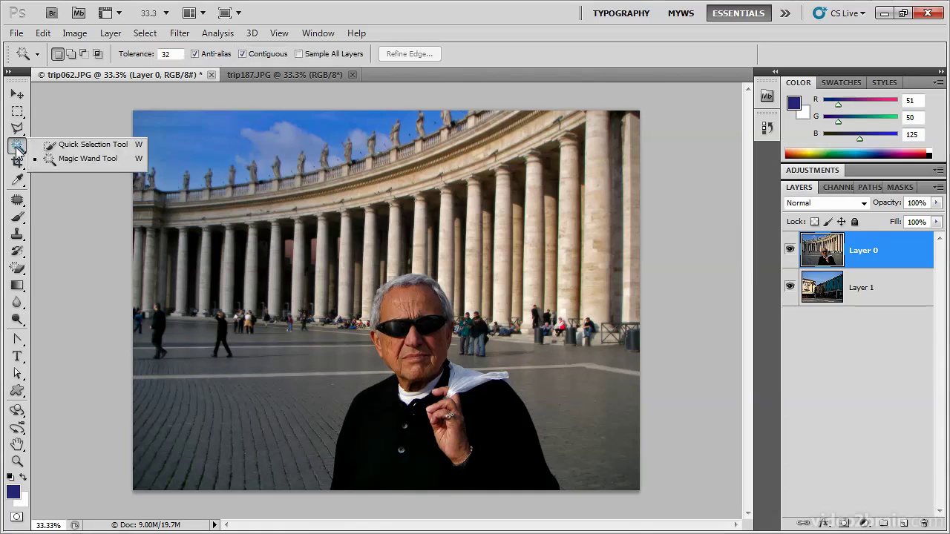
pyautogui.click(84, 144)
pyautogui.moveTo(423, 290)
pyautogui.mouseDown()
pyautogui.moveTo(383, 302)
pyautogui.moveTo(419, 283)
pyautogui.mouseUp()
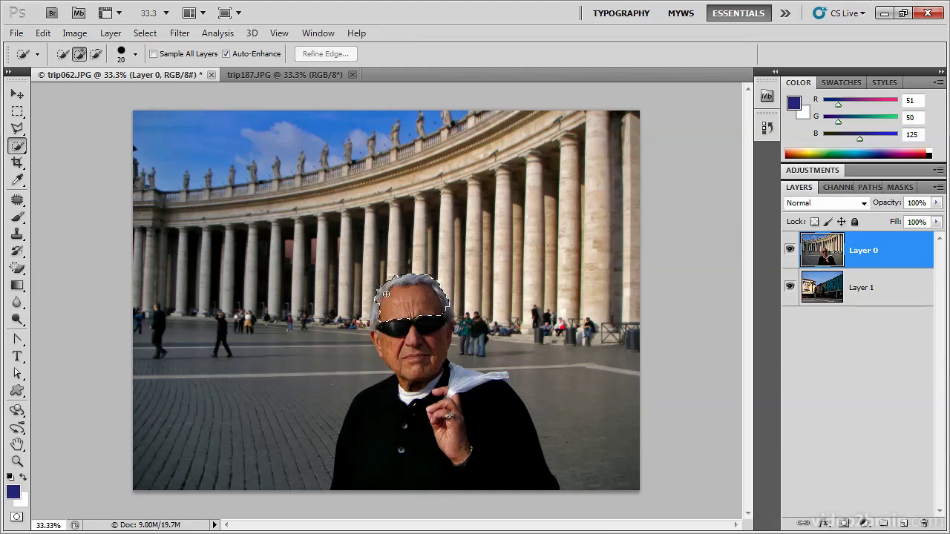
pyautogui.moveTo(362, 432)
pyautogui.mouseDown()
pyautogui.moveTo(368, 487)
pyautogui.moveTo(481, 480)
pyautogui.moveTo(452, 414)
pyautogui.moveTo(460, 383)
pyautogui.mouseUp()
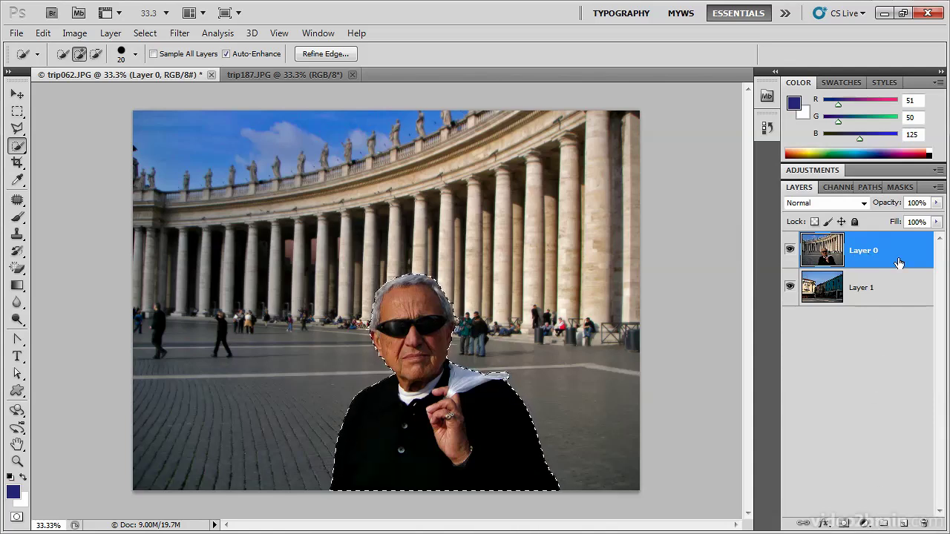
pyautogui.click(843, 524)
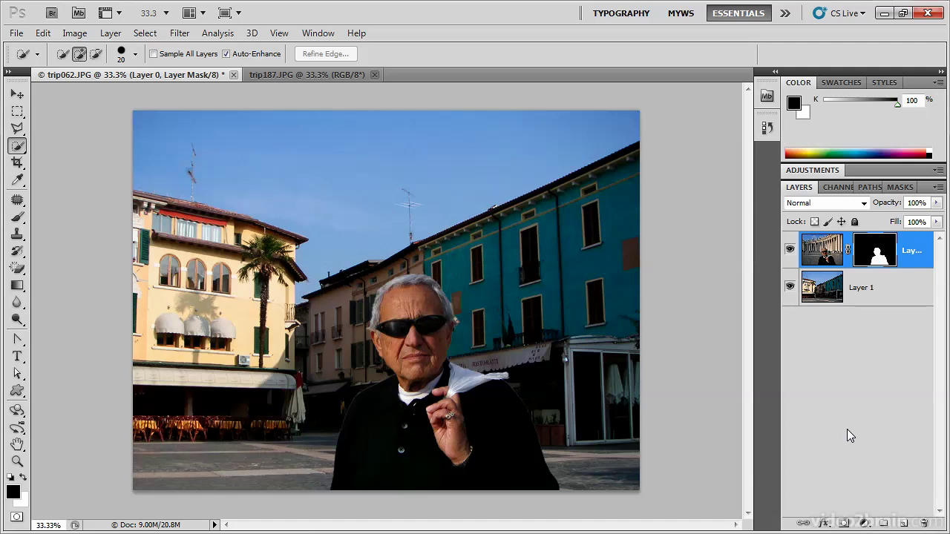
pyautogui.keyDown('alt'); pyautogui.click(878, 255); pyautogui.keyUp('alt')
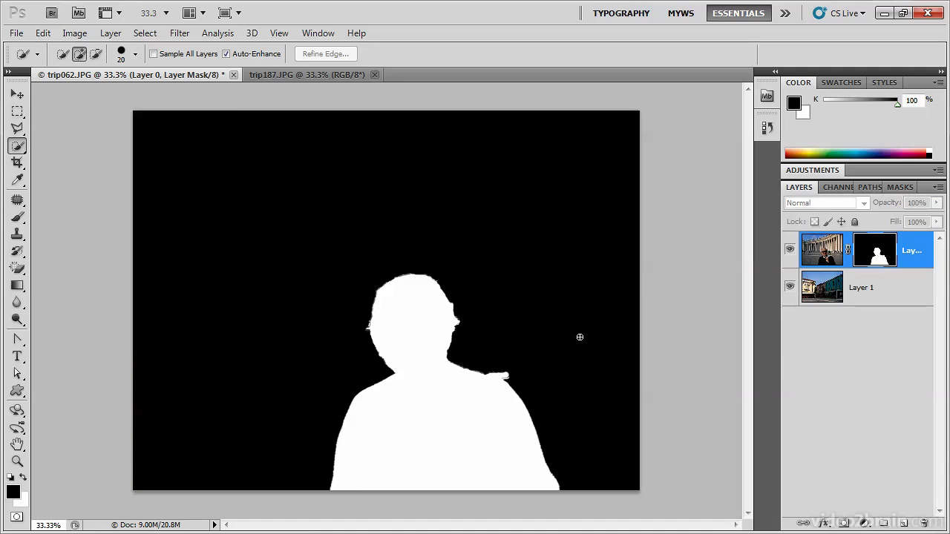
pyautogui.moveTo(322, 234); pyautogui.dragTo(532, 457)
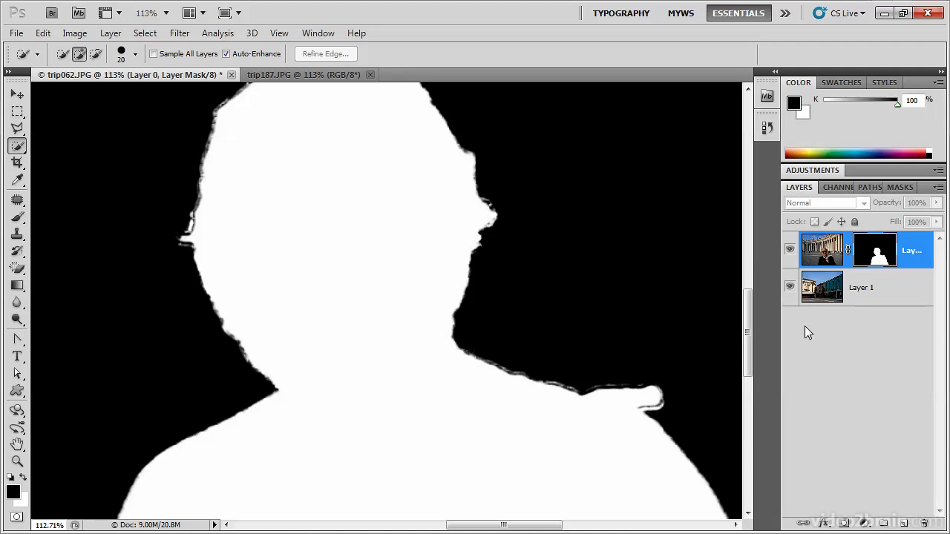
pyautogui.keyDown('alt'); pyautogui.click(877, 256); pyautogui.keyUp('alt')
pyautogui.moveTo(373, 219); pyautogui.dragTo(382, 255)
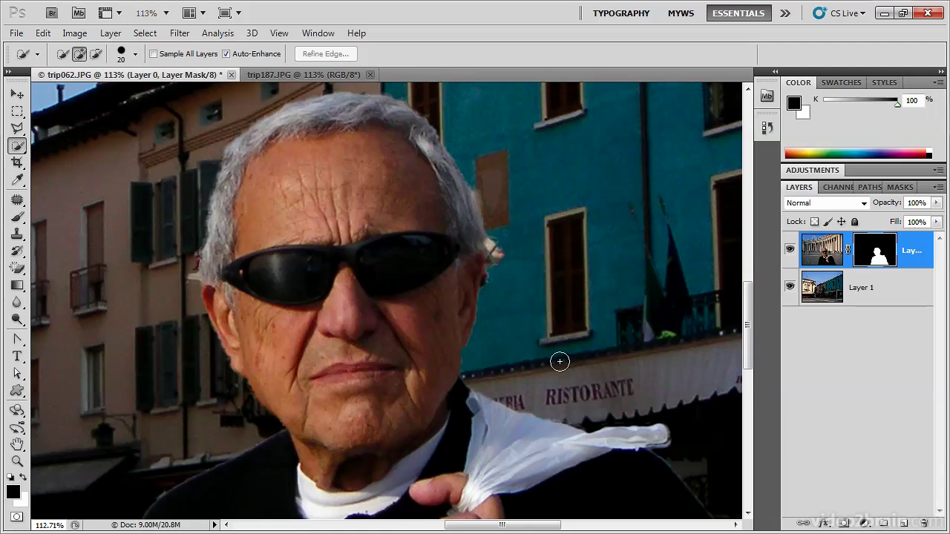
pyautogui.scroll(-4, 560, 361)
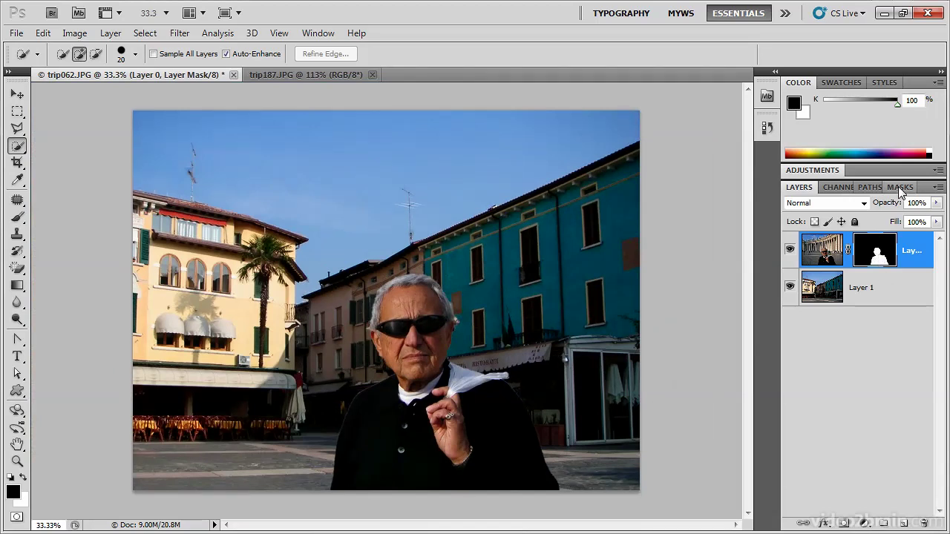
# Dock the Masks panel above a collapsed Color panel and open Mask Edge refinement
pyautogui.moveTo(897, 186); pyautogui.dragTo(827, 80)
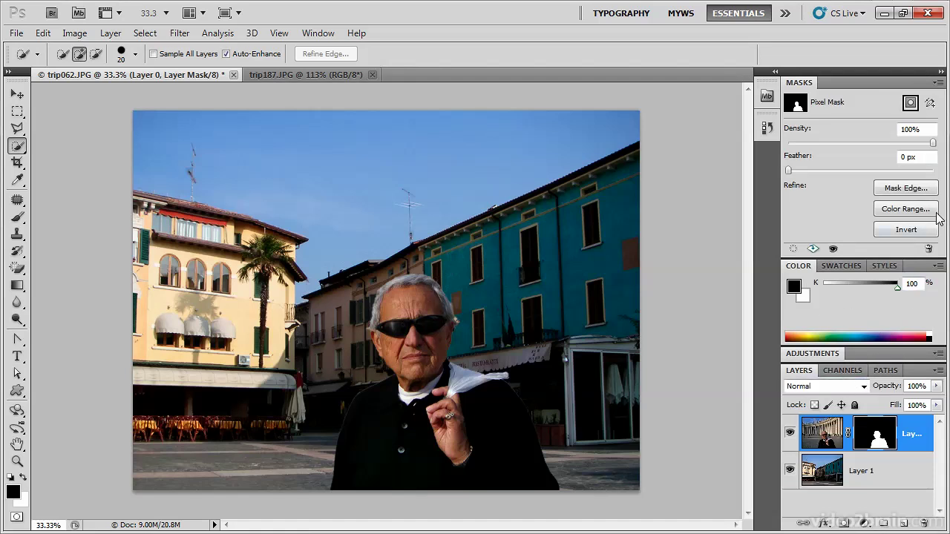
pyautogui.doubleClick(921, 269)
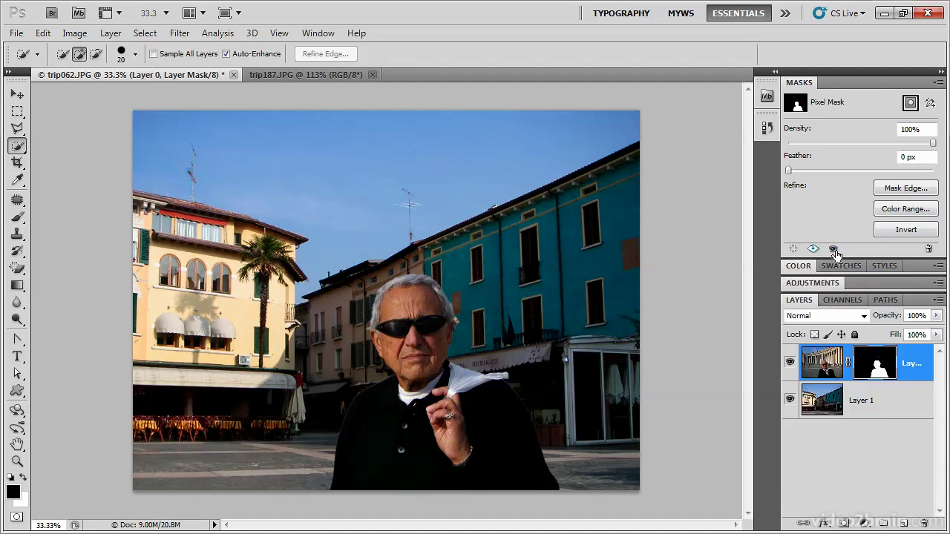
pyautogui.click(914, 189)
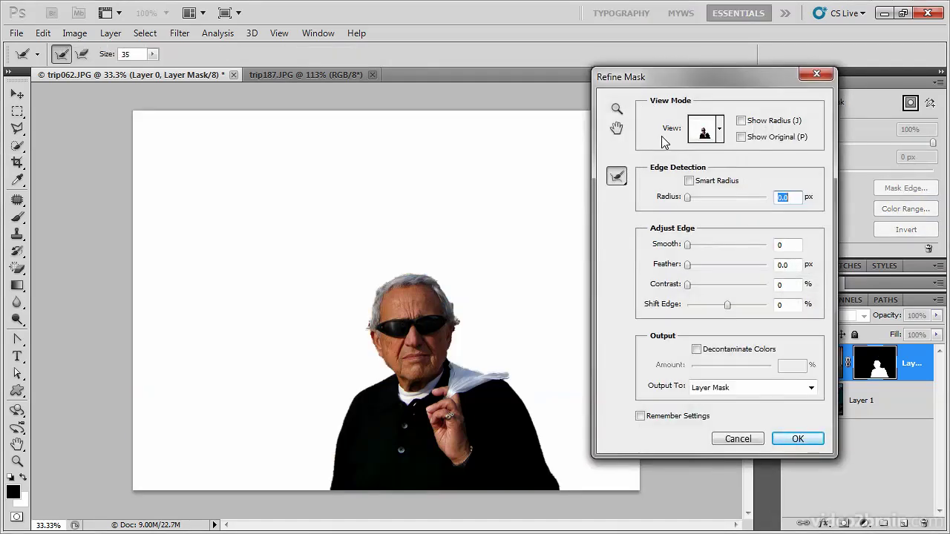
# Zoom in on the man's face, set Smooth to 23, Shift Edge to -44, and On Layers view
pyautogui.moveTo(670, 76); pyautogui.dragTo(669, 138)
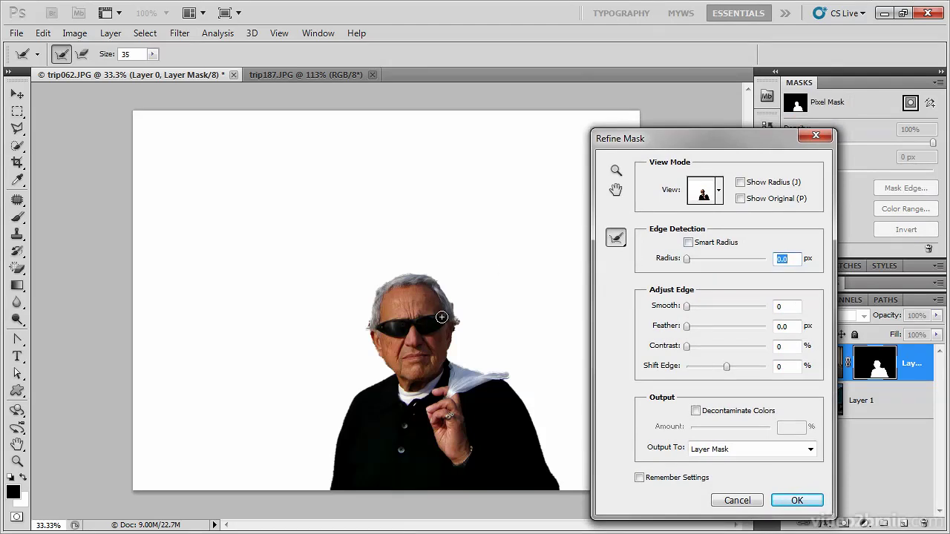
pyautogui.click(616, 171)
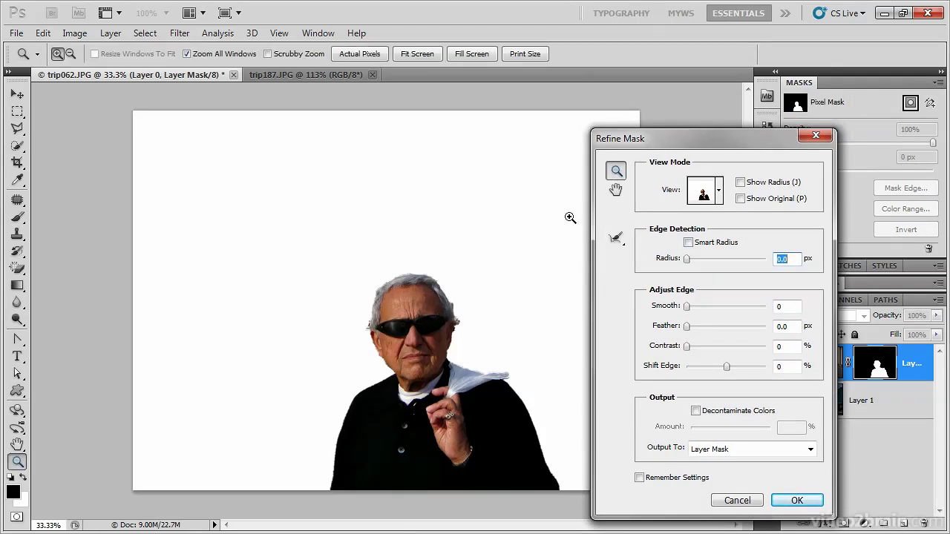
pyautogui.click(422, 310)
pyautogui.click(375, 314)
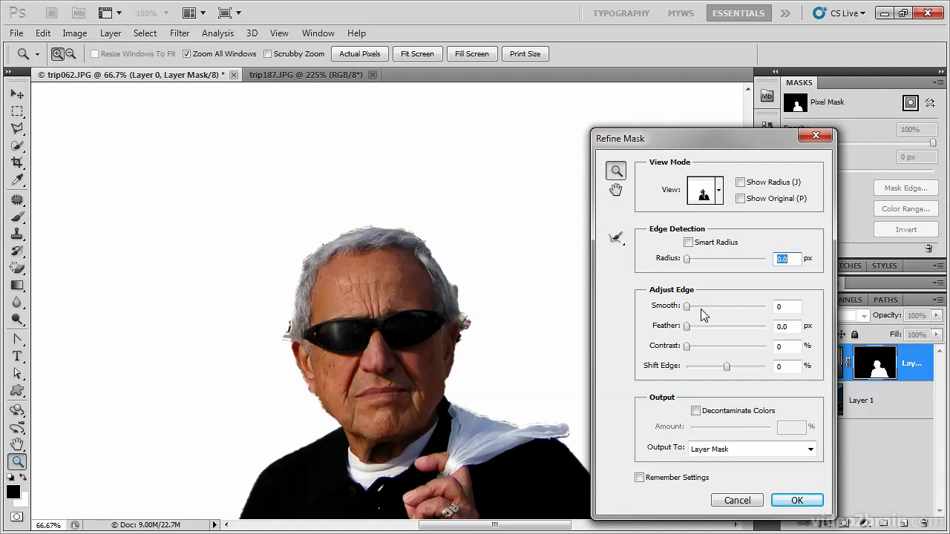
pyautogui.moveTo(688, 312); pyautogui.dragTo(706, 312)
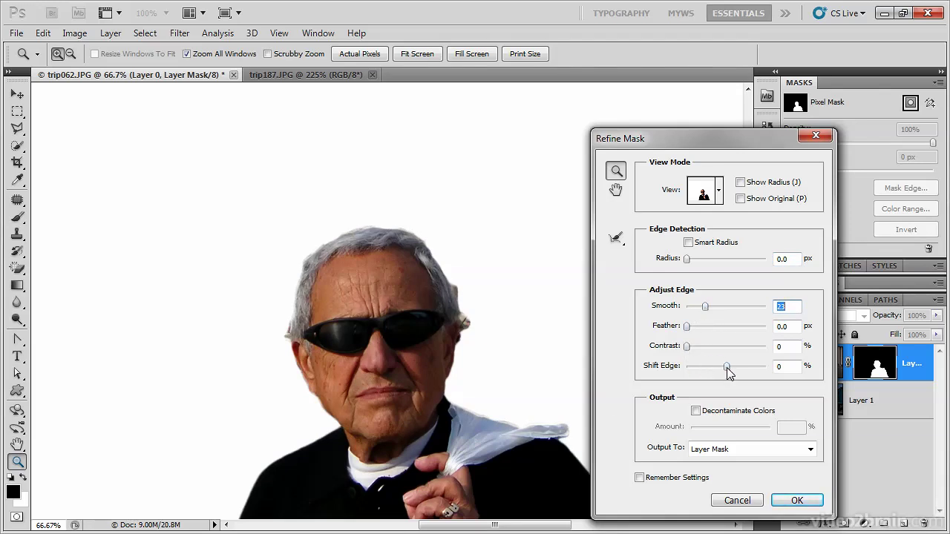
pyautogui.moveTo(727, 366); pyautogui.dragTo(709, 377)
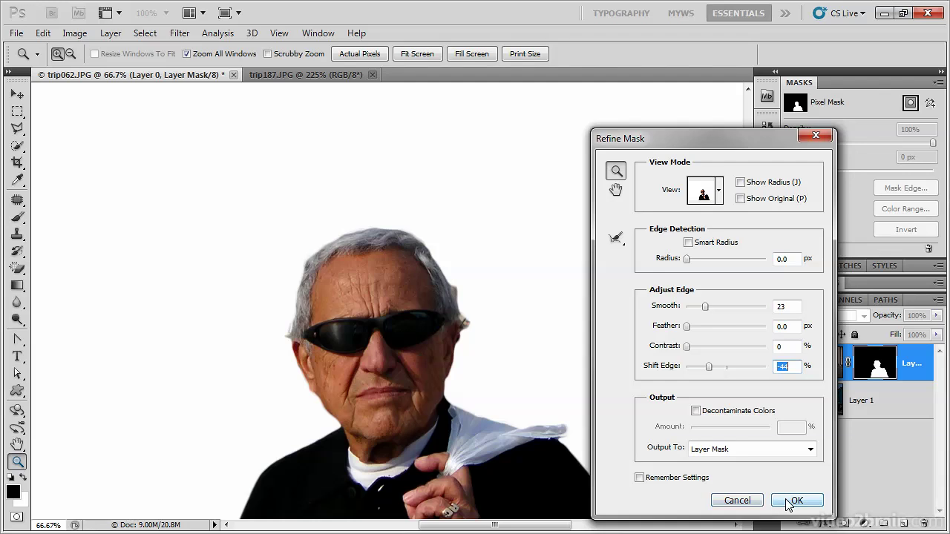
pyautogui.click(718, 190)
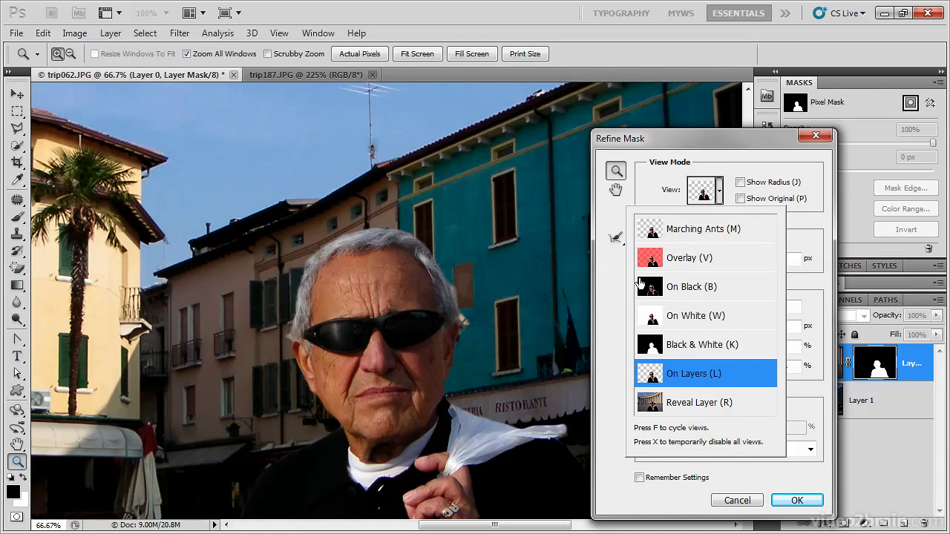
# Apply the refined mask, fit the image, and inspect the mask zoomed in on head and shoulder
pyautogui.click(796, 501)
pyautogui.click(796, 501)
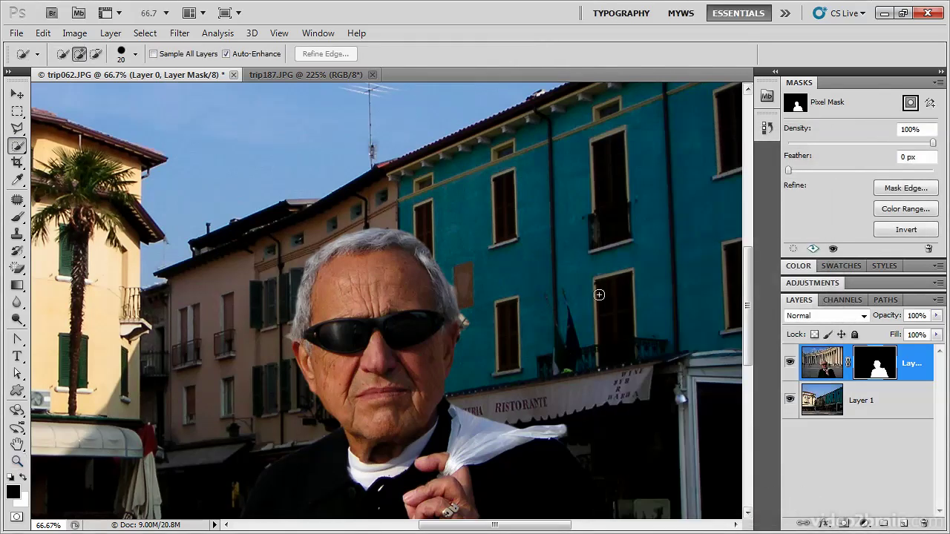
pyautogui.hotkey('ctrl', '0')
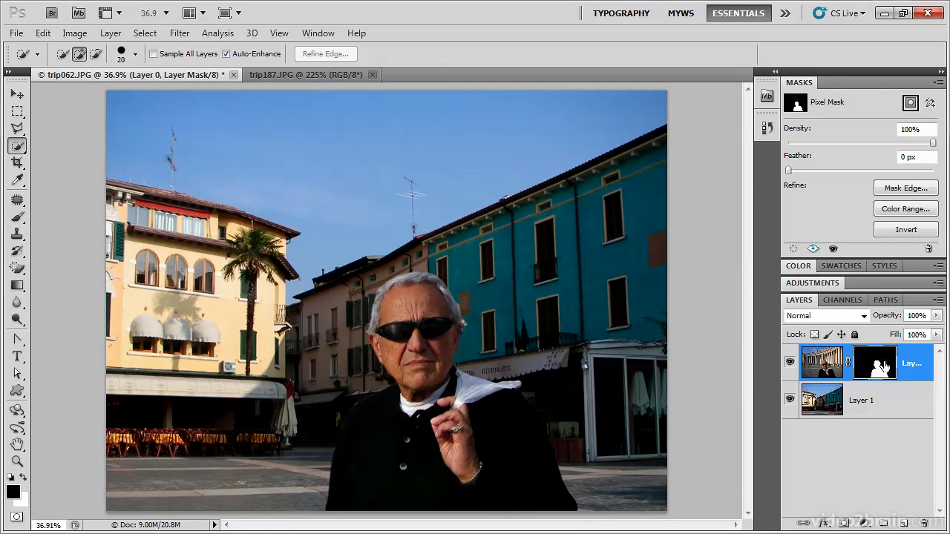
pyautogui.keyDown('alt'); pyautogui.click(884, 366); pyautogui.keyUp('alt')
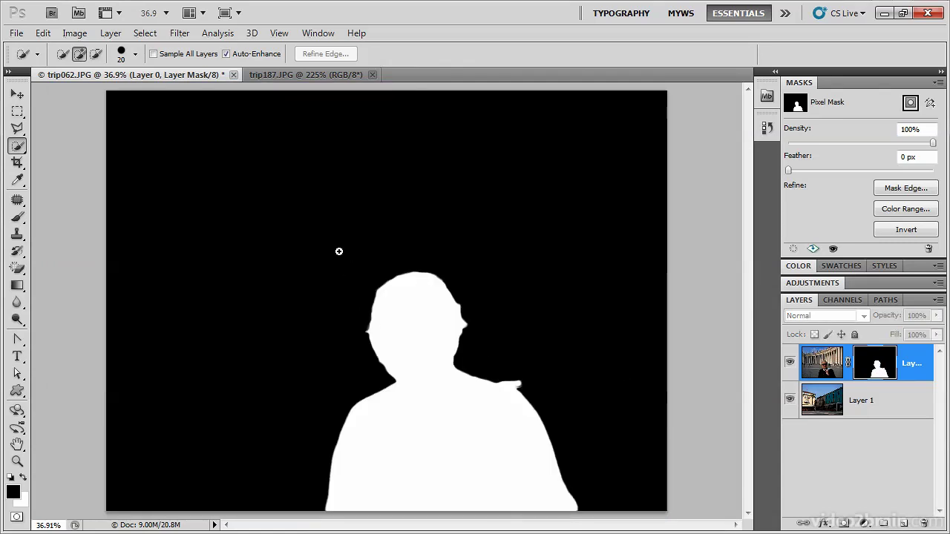
pyautogui.moveTo(481, 433); pyautogui.dragTo(541, 495)
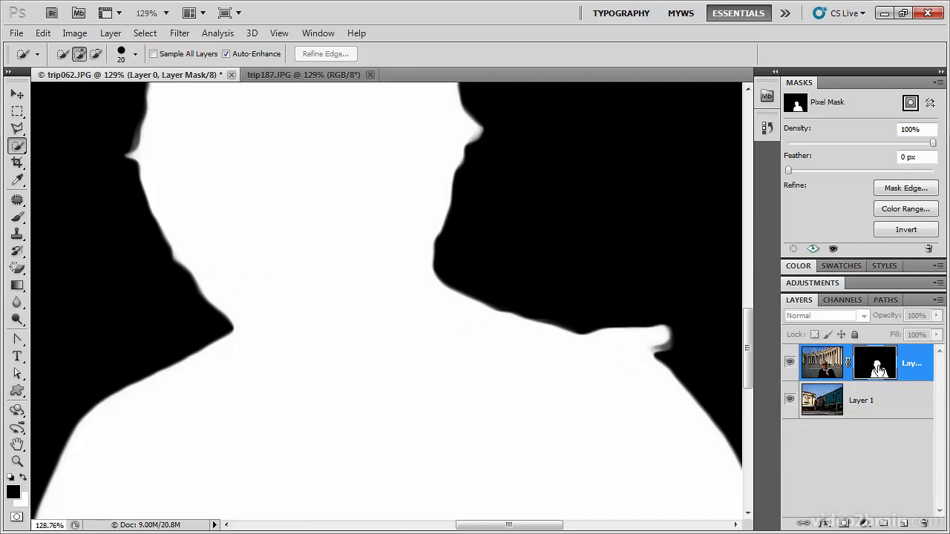
pyautogui.keyDown('alt'); pyautogui.click(884, 362); pyautogui.keyUp('alt')
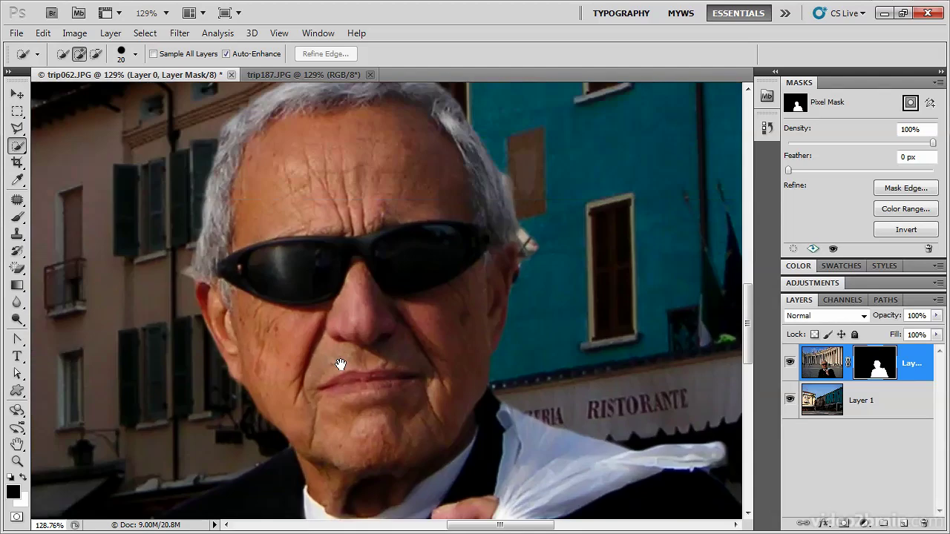